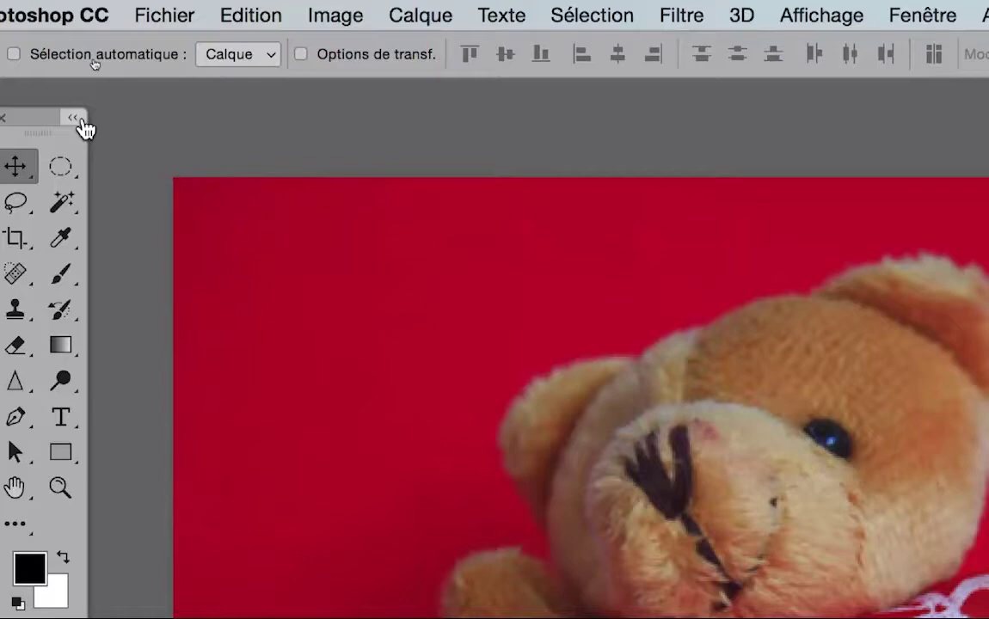
{"action": "left_click", "coordinate": [76, 120]}
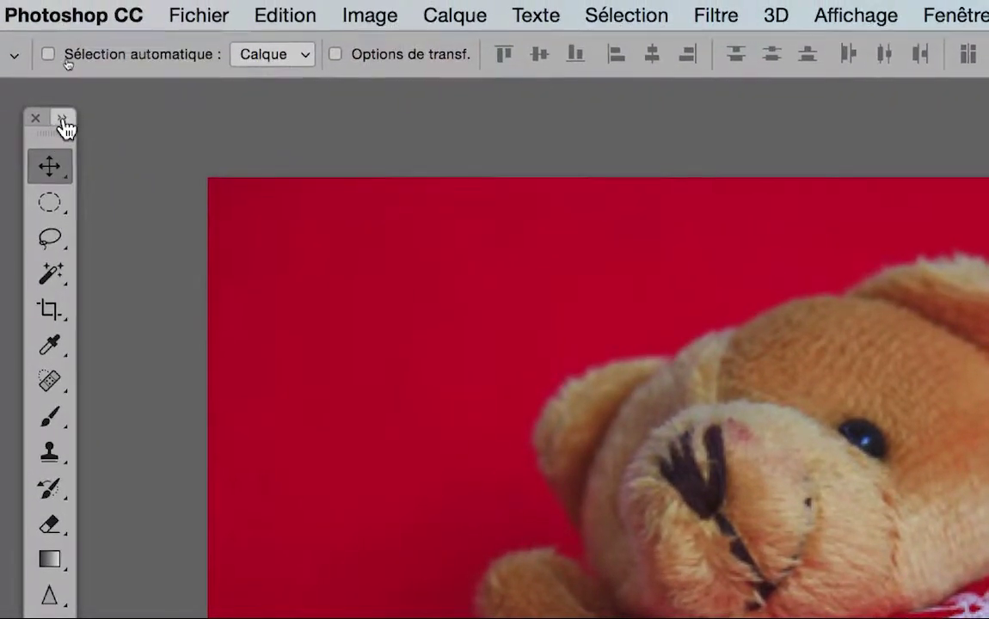
{"action": "left_click", "coordinate": [64, 122]}
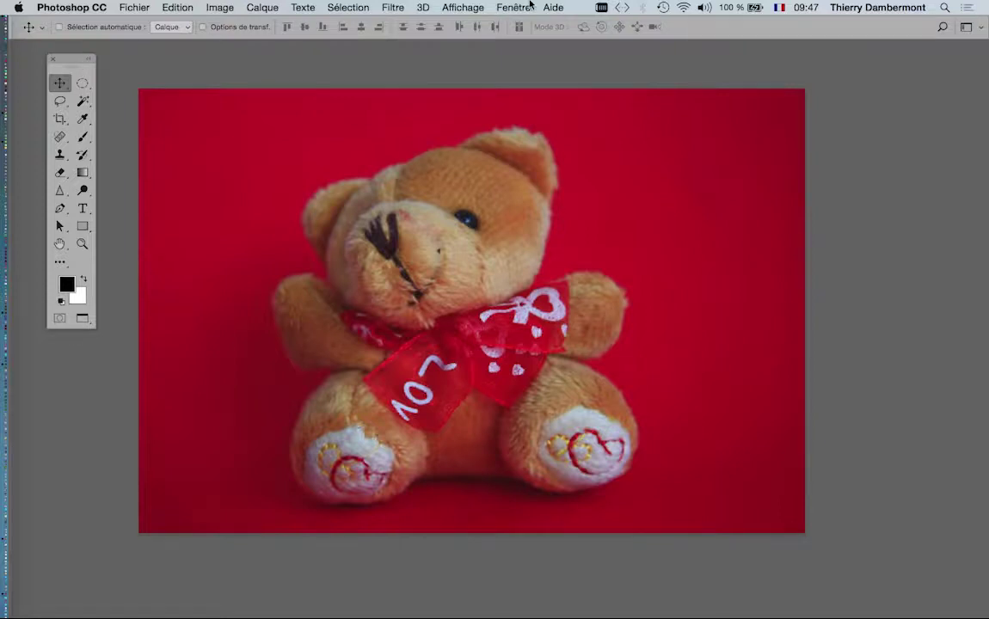
{"action": "left_click", "coordinate": [516, 7]}
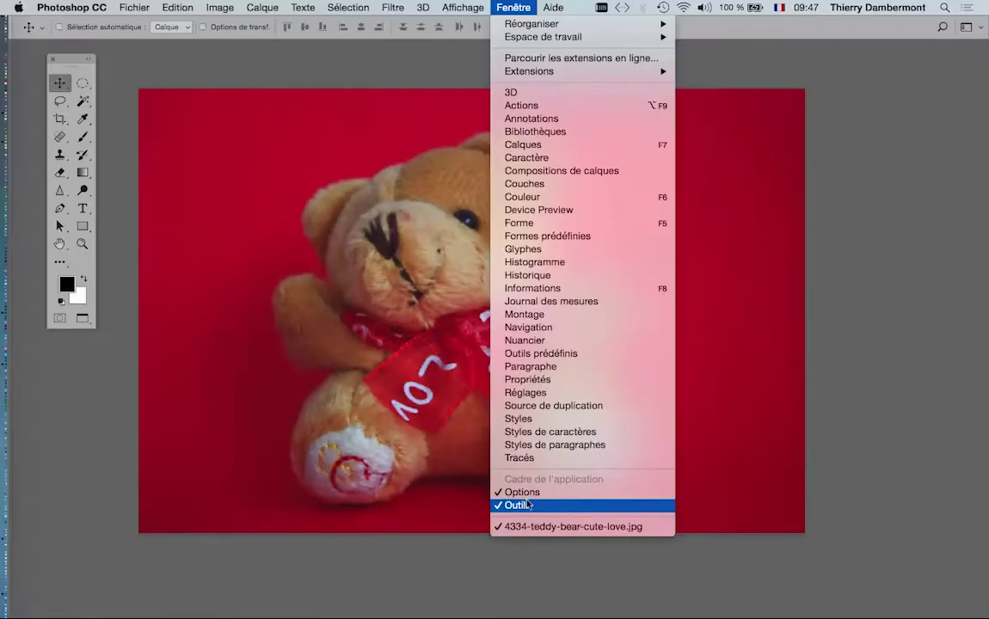
{"action": "left_click", "coordinate": [455, 565]}
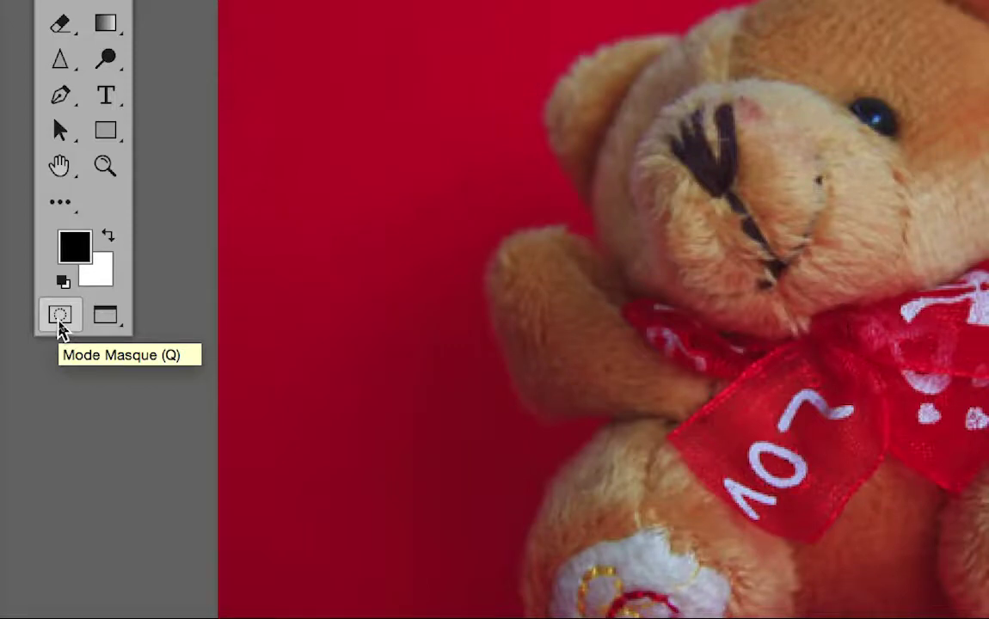
Enter Quick Mask mode and activate the Brush tool with its brush-size cursor.
{"action": "left_click", "coordinate": [60, 317]}
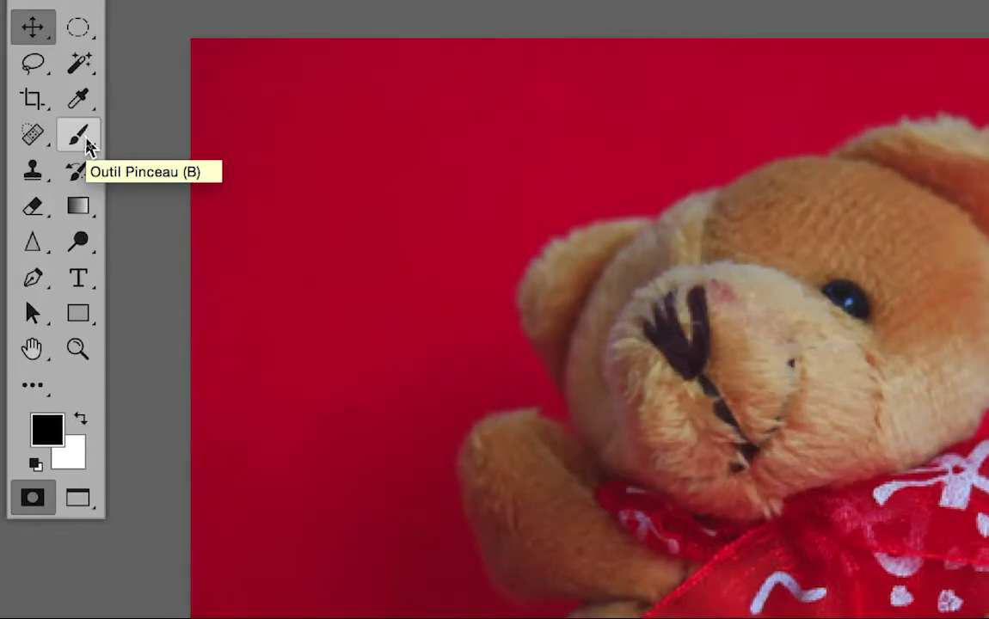
{"action": "left_click", "coordinate": [79, 136]}
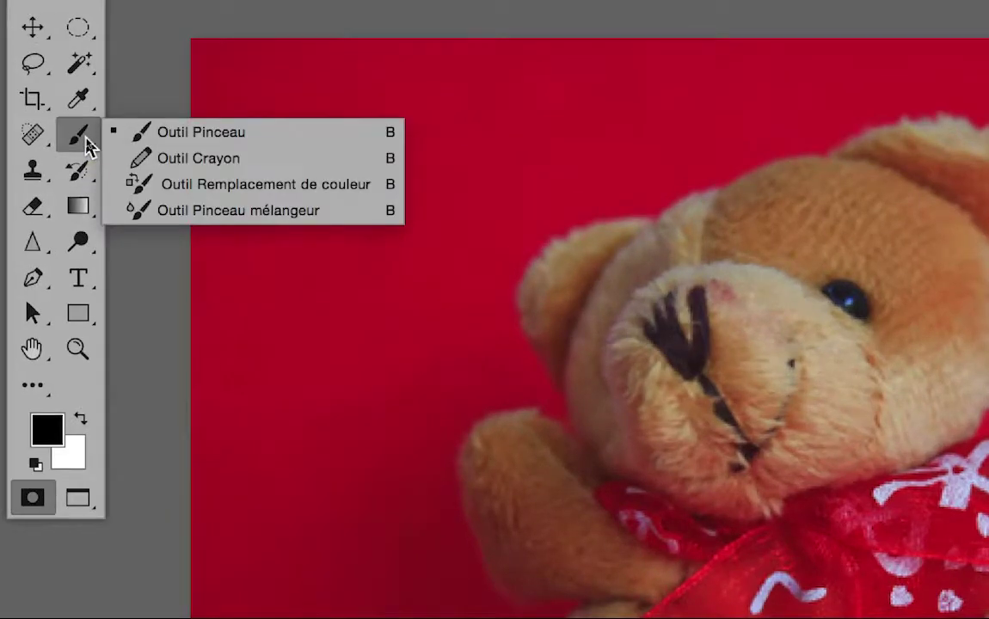
{"action": "left_click", "coordinate": [125, 132]}
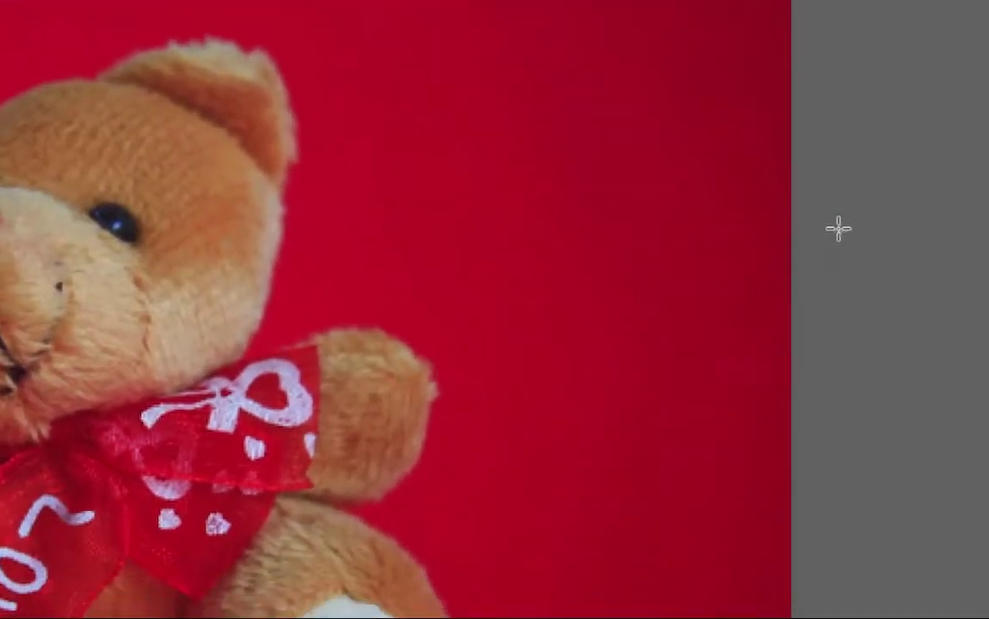
{"action": "key", "text": "Caps_Lock"}
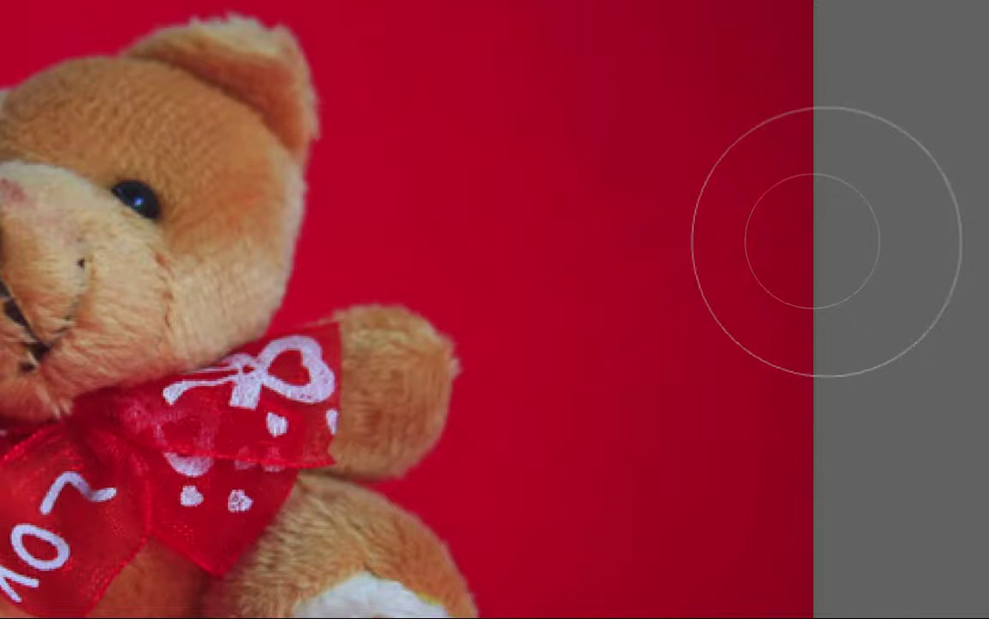
{"action": "key", "text": "Caps_Lock"}
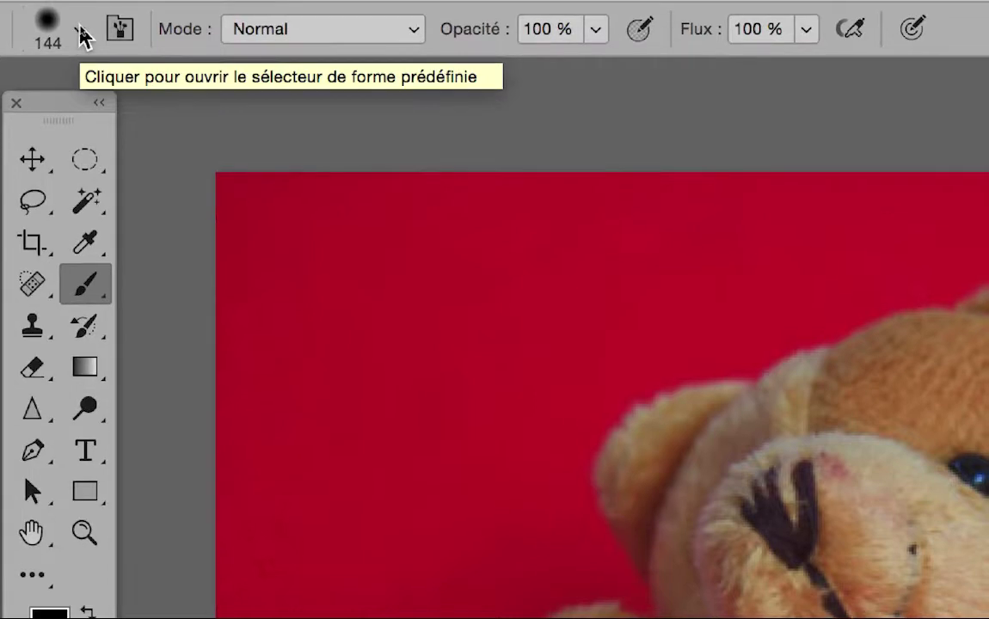
Browse the brush preset picker from the soft round brush (Arrondi flou) through the textured tips and back.
{"action": "left_click", "coordinate": [81, 34]}
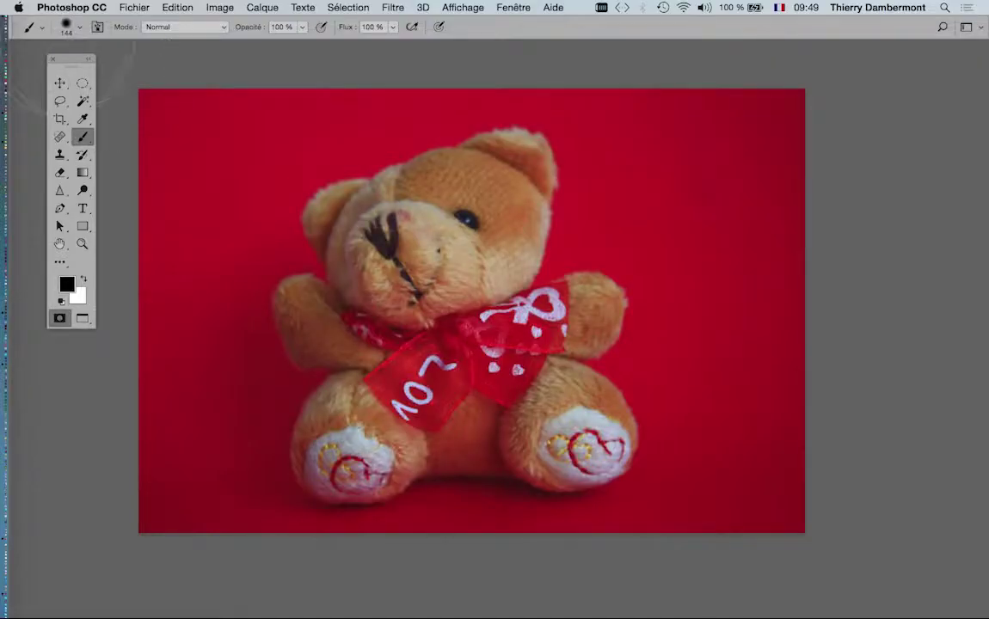
{"action": "left_click", "coordinate": [82, 35]}
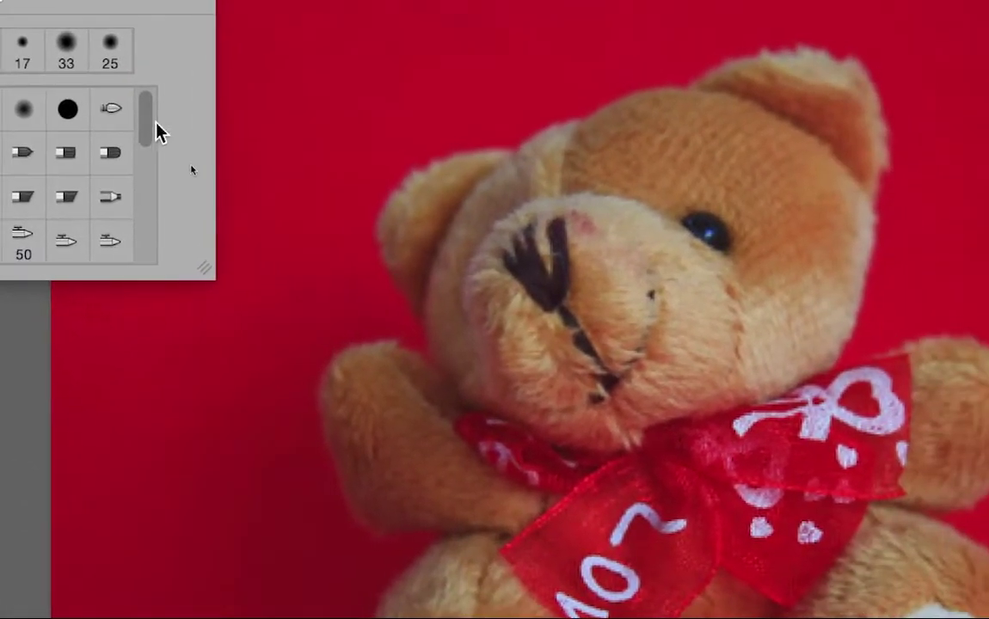
{"action": "scroll", "coordinate": [173, 138], "scroll_direction": "down", "scroll_amount": 5}
{"action": "left_click_drag", "start_coordinate": [155, 146], "coordinate": [146, 31]}
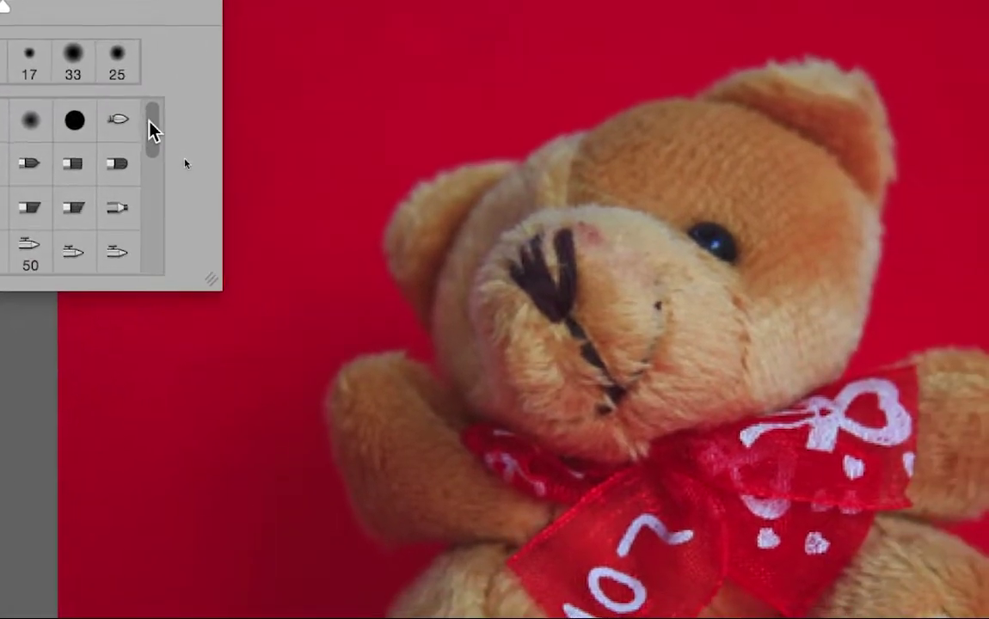
{"action": "left_click_drag", "start_coordinate": [337, 172], "coordinate": [336, 216]}
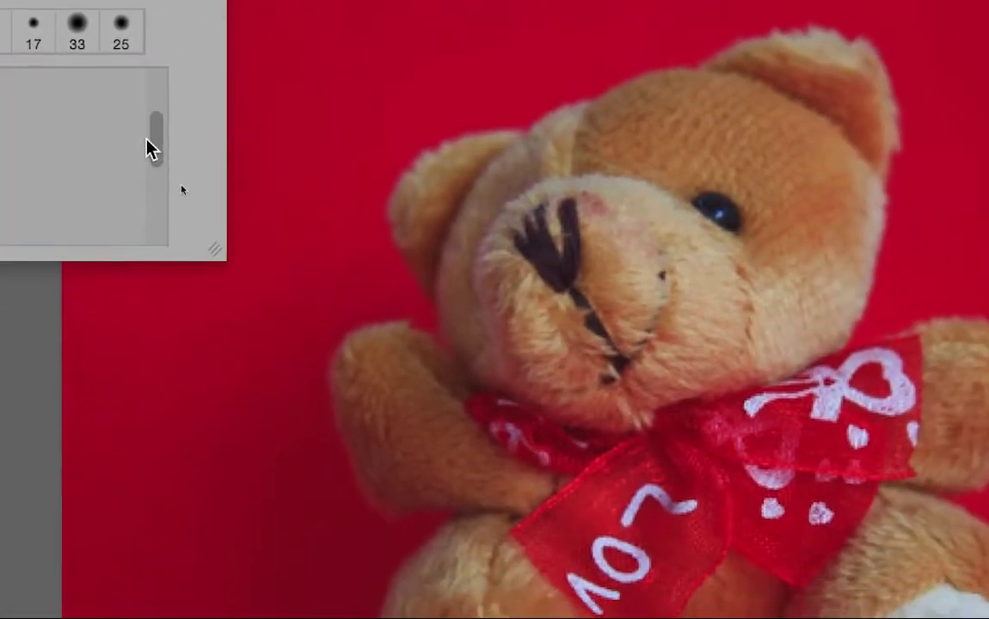
{"action": "mouse_move", "coordinate": [151, 148]}
{"action": "left_mouse_down"}
{"action": "mouse_move", "coordinate": [148, 159]}
{"action": "mouse_move", "coordinate": [147, 121]}
{"action": "left_mouse_up"}
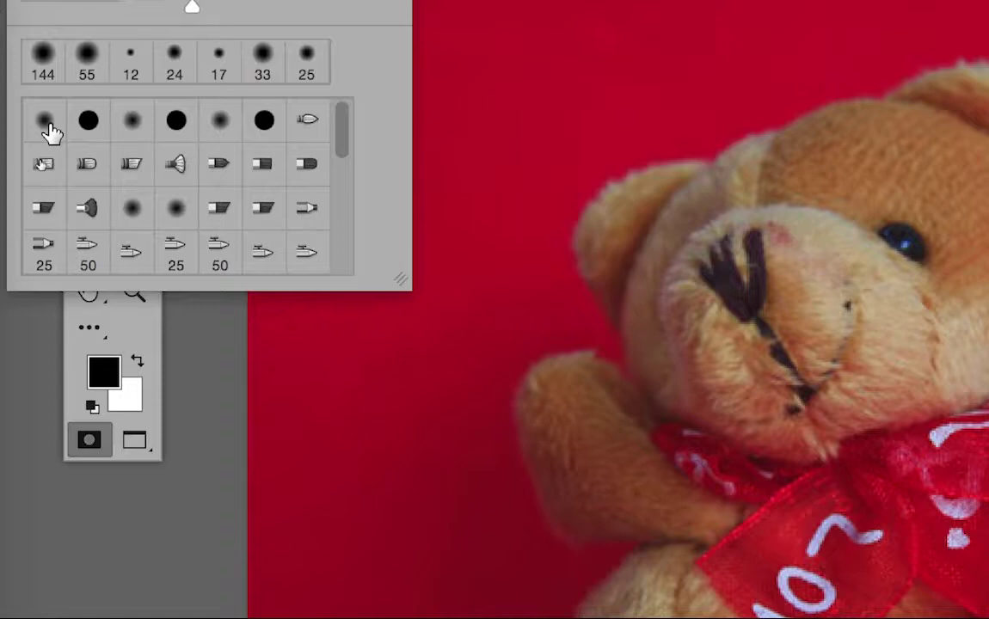
{"action": "left_click", "coordinate": [5, 148]}
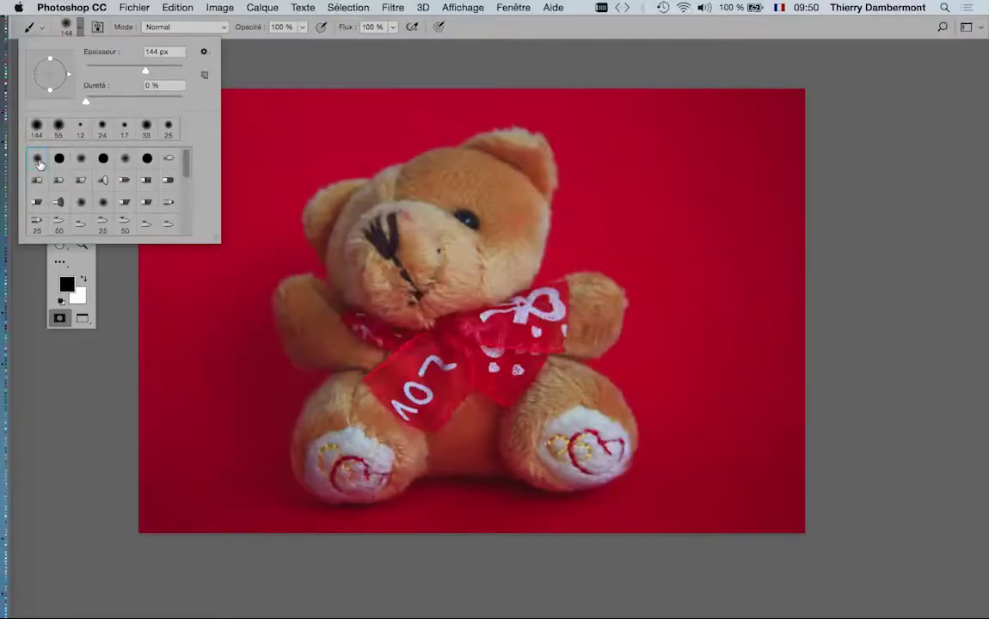
{"action": "key", "text": "Return"}
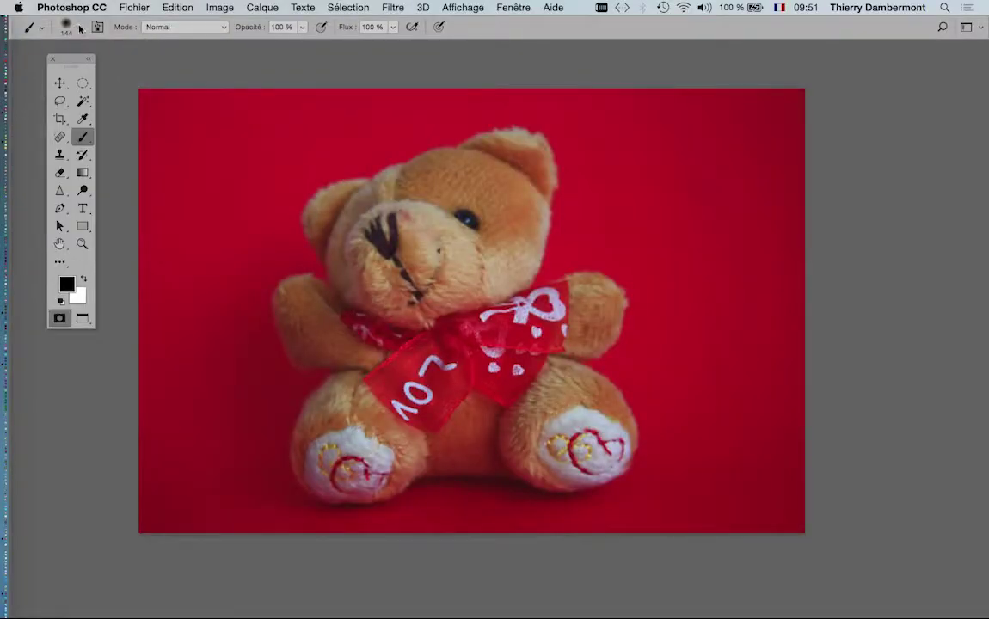
{"action": "left_click", "coordinate": [80, 27]}
{"action": "scroll", "coordinate": [163, 172], "scroll_direction": "down", "scroll_amount": 3}
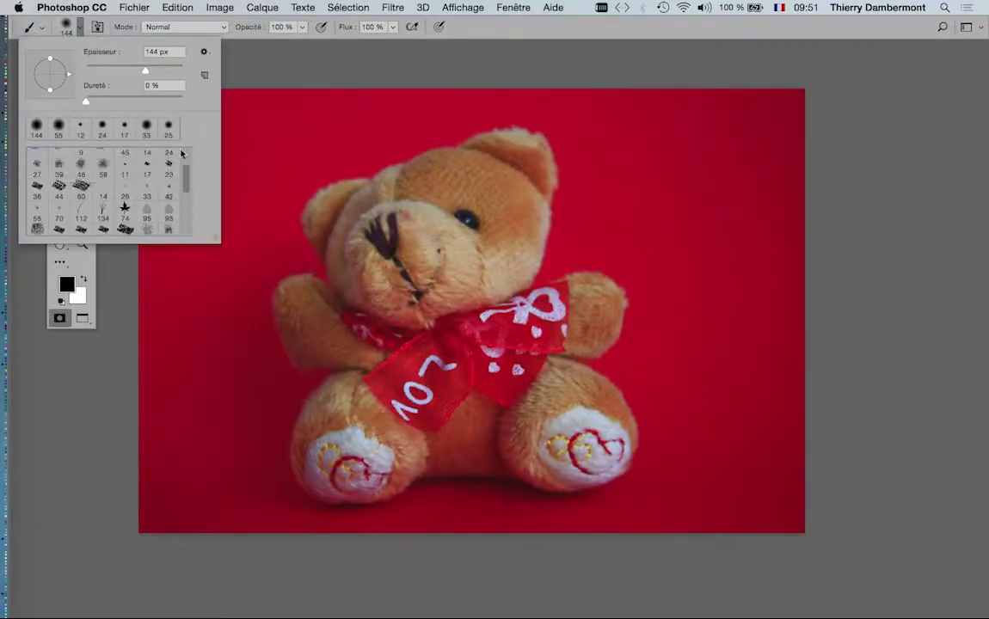
{"action": "scroll", "coordinate": [182, 153], "scroll_direction": "up", "scroll_amount": 5}
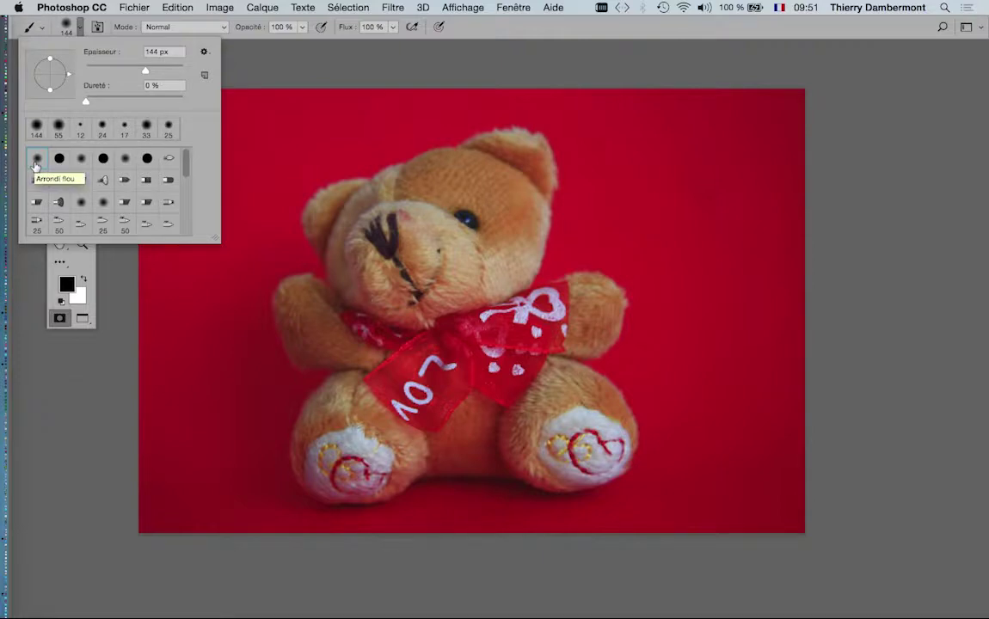
{"action": "left_click", "coordinate": [517, 5]}
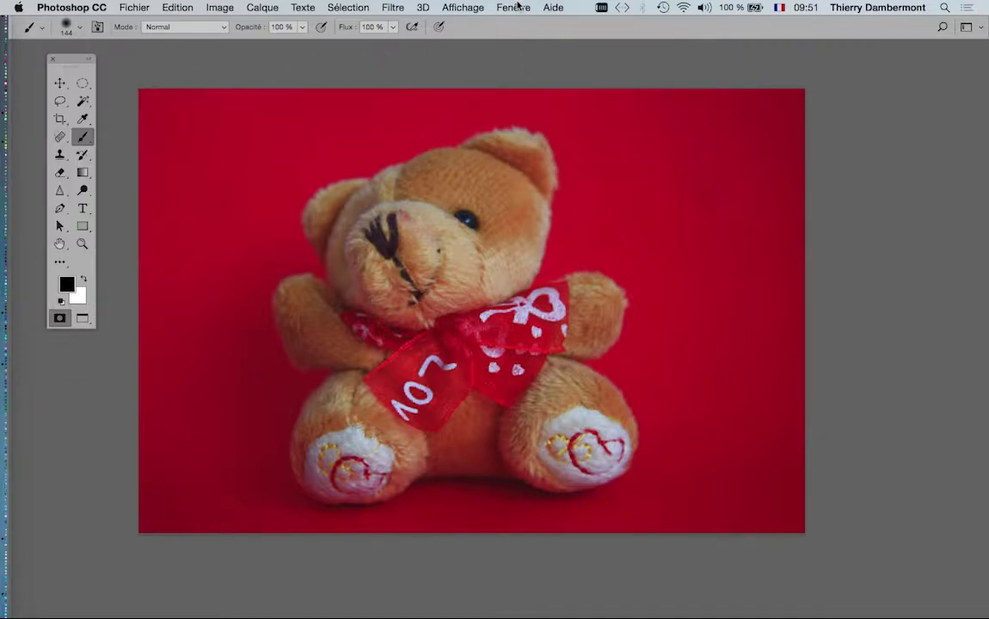
Choose the soft round 30 px tip with 0 % hardness in the full brush settings, then close those settings.
{"action": "left_click", "coordinate": [516, 5]}
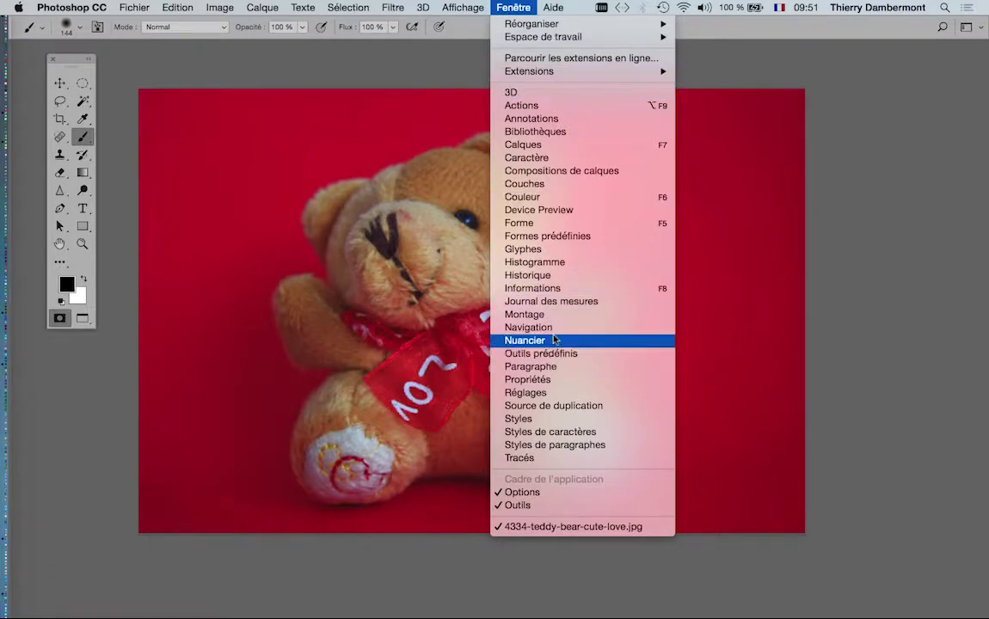
{"action": "left_click", "coordinate": [555, 225]}
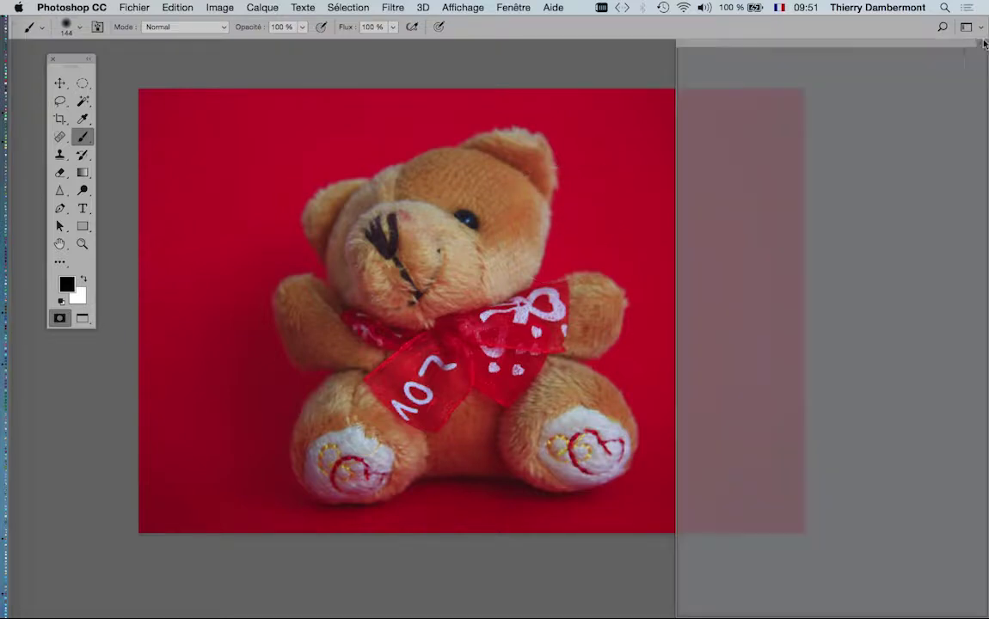
{"action": "left_click_drag", "start_coordinate": [751, 49], "coordinate": [593, 52]}
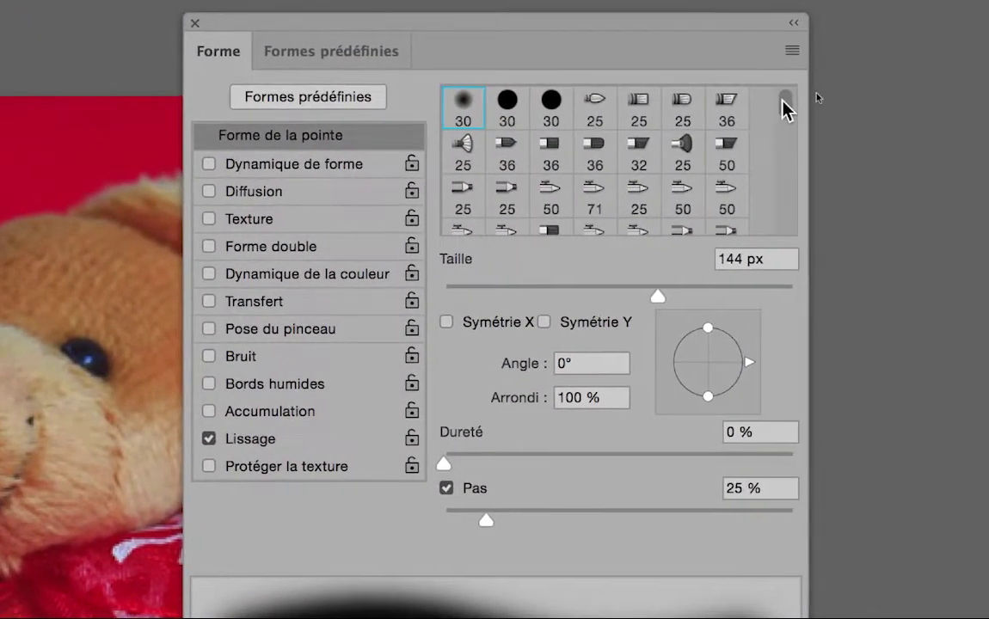
{"action": "left_click_drag", "start_coordinate": [849, 79], "coordinate": [848, 85]}
{"action": "left_click_drag", "start_coordinate": [784, 107], "coordinate": [784, 97]}
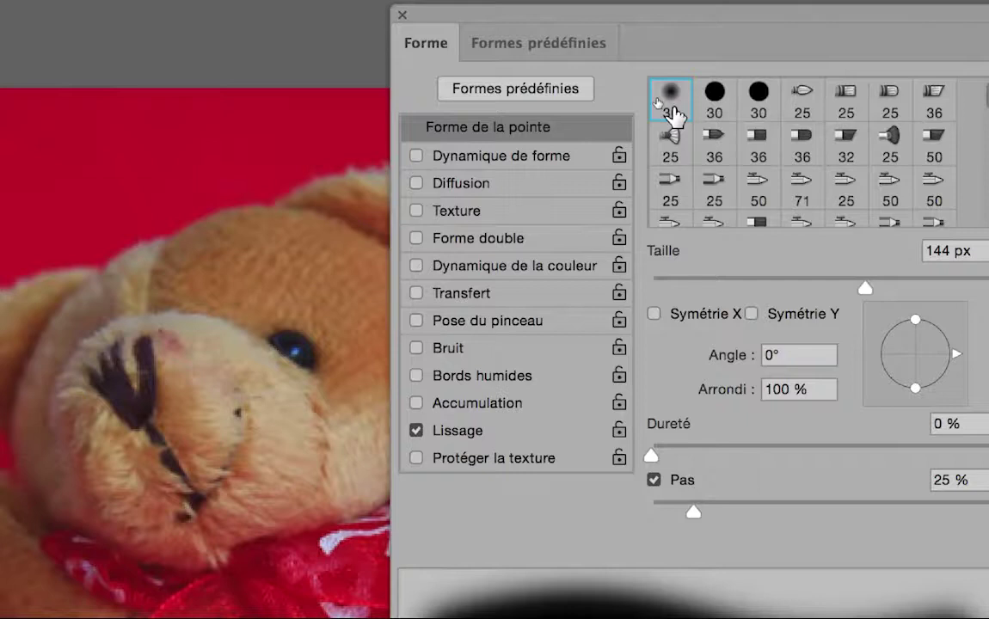
{"action": "left_click", "coordinate": [672, 114]}
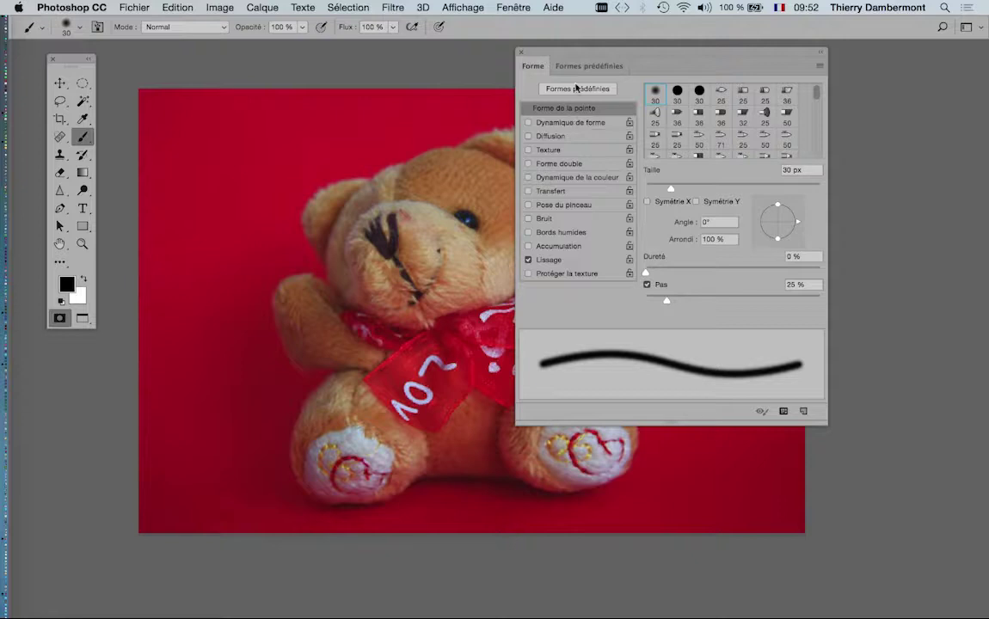
{"action": "mouse_move", "coordinate": [531, 52]}
{"action": "left_mouse_down"}
{"action": "mouse_move", "coordinate": [688, 76]}
{"action": "mouse_move", "coordinate": [676, 63]}
{"action": "left_mouse_up"}
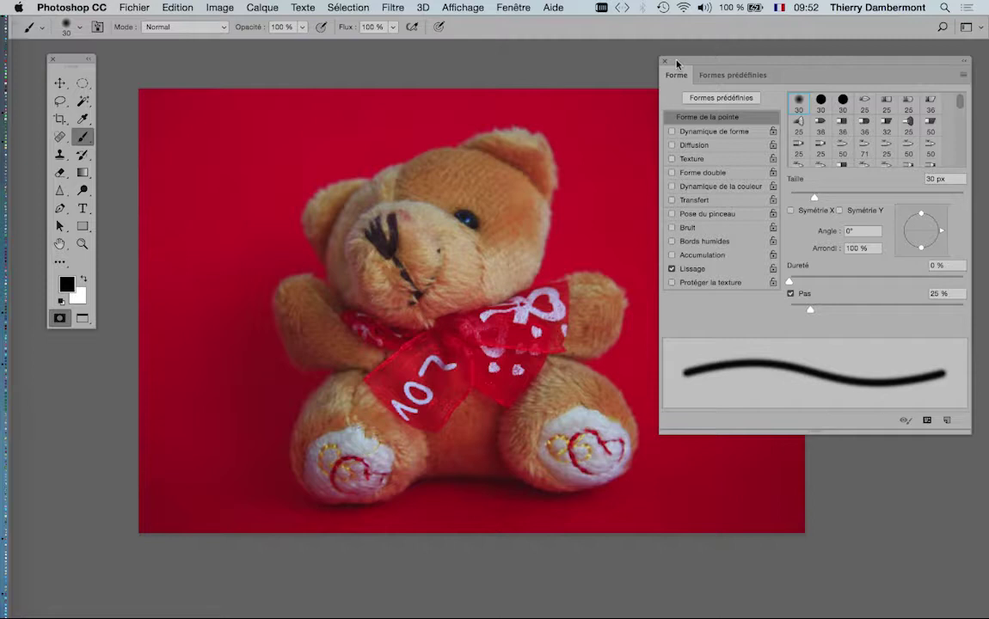
{"action": "left_click", "coordinate": [665, 61]}
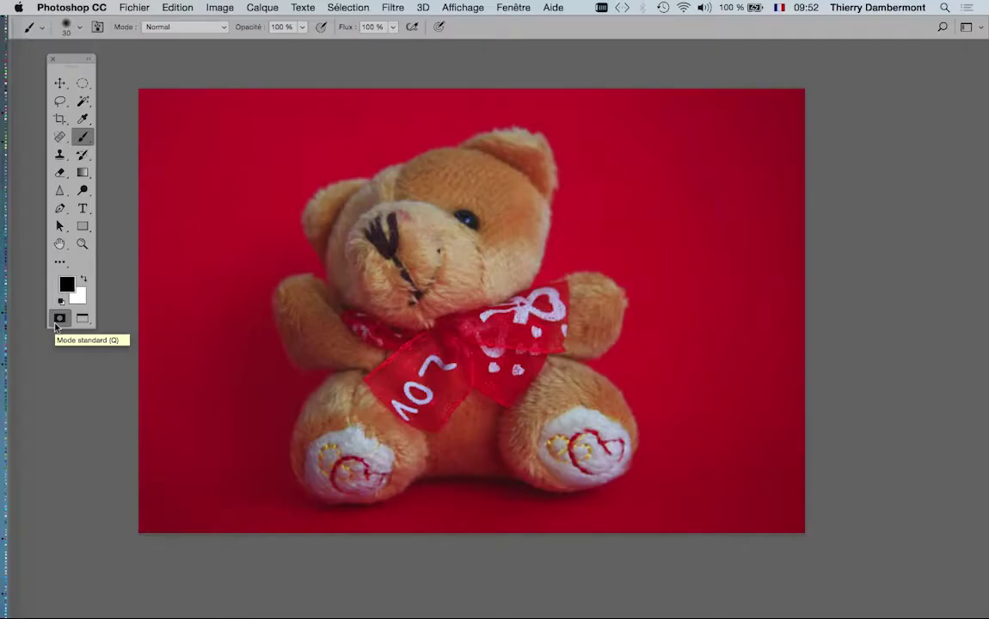
Resize the brush interactively over the image to a diameter of about 40 px.
{"action": "left_click", "coordinate": [58, 318]}
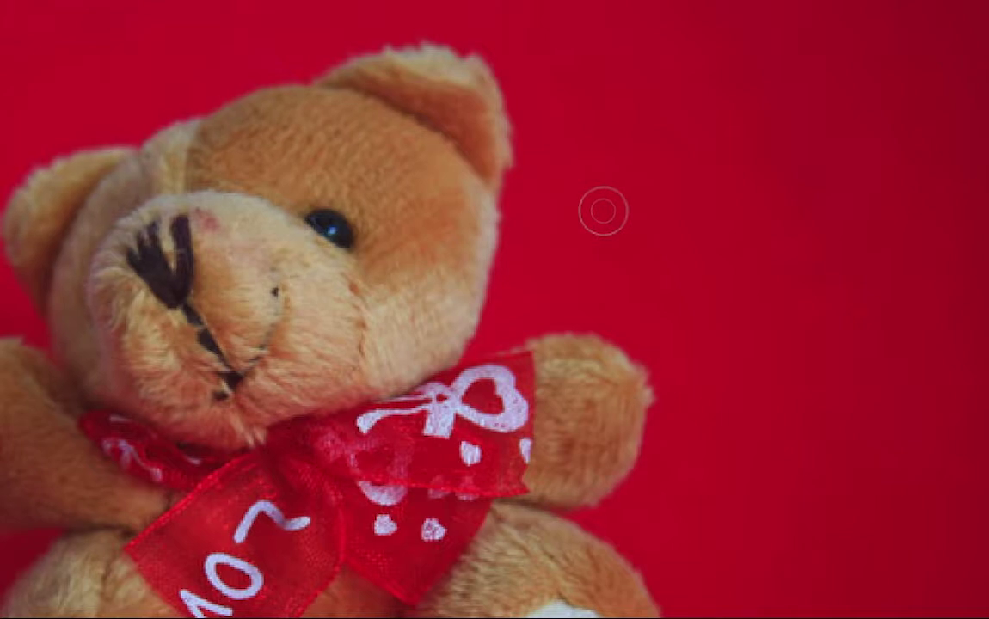
{"action": "mouse_move", "coordinate": [603, 211]}
{"action": "left_mouse_down"}
{"action": "mouse_move", "coordinate": [600, 221]}
{"action": "mouse_move", "coordinate": [836, 226]}
{"action": "left_mouse_up"}
{"action": "mouse_move", "coordinate": [688, 222]}
{"action": "left_mouse_down"}
{"action": "mouse_move", "coordinate": [596, 217]}
{"action": "mouse_move", "coordinate": [700, 220]}
{"action": "mouse_move", "coordinate": [593, 218]}
{"action": "mouse_move", "coordinate": [750, 219]}
{"action": "mouse_move", "coordinate": [596, 223]}
{"action": "left_mouse_up"}
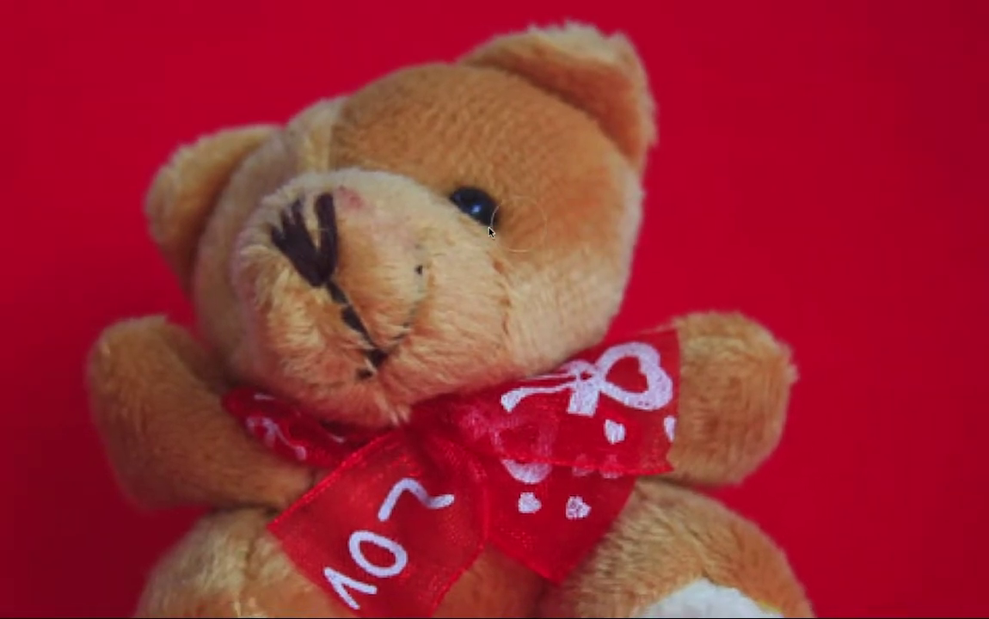
Vary the brush hardness interactively over the teddy bear, finishing at 0 % hardness with a 33 px diameter.
{"action": "mouse_move", "coordinate": [529, 229]}
{"action": "left_mouse_down"}
{"action": "mouse_move", "coordinate": [565, 233]}
{"action": "mouse_move", "coordinate": [502, 229]}
{"action": "mouse_move", "coordinate": [528, 233]}
{"action": "mouse_move", "coordinate": [531, 80]}
{"action": "mouse_move", "coordinate": [527, 336]}
{"action": "mouse_move", "coordinate": [516, 366]}
{"action": "left_mouse_up"}
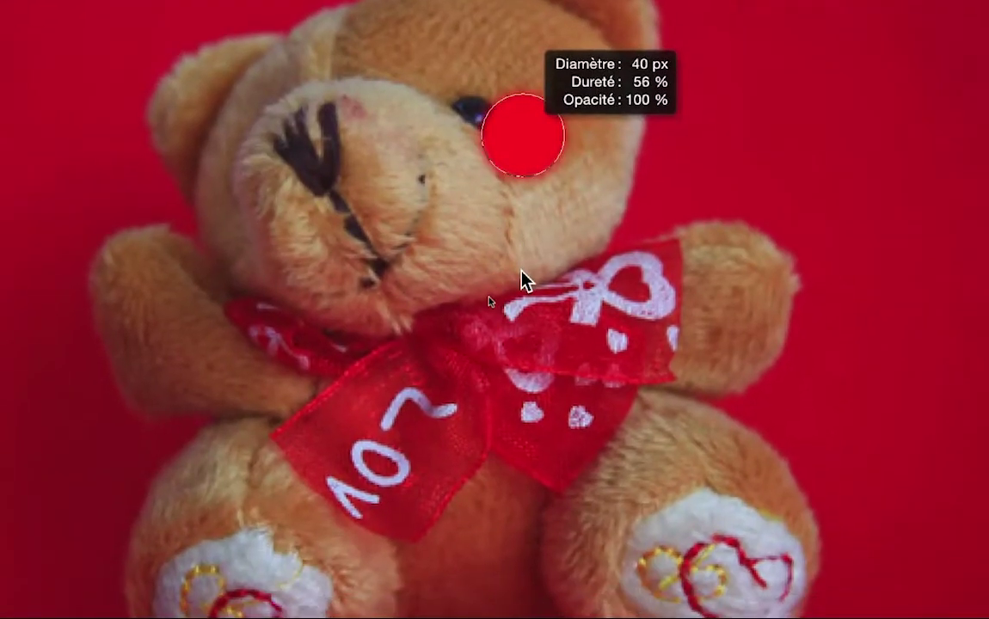
{"action": "mouse_move", "coordinate": [521, 271]}
{"action": "left_mouse_down"}
{"action": "mouse_move", "coordinate": [534, 63]}
{"action": "mouse_move", "coordinate": [528, 79]}
{"action": "left_mouse_up"}
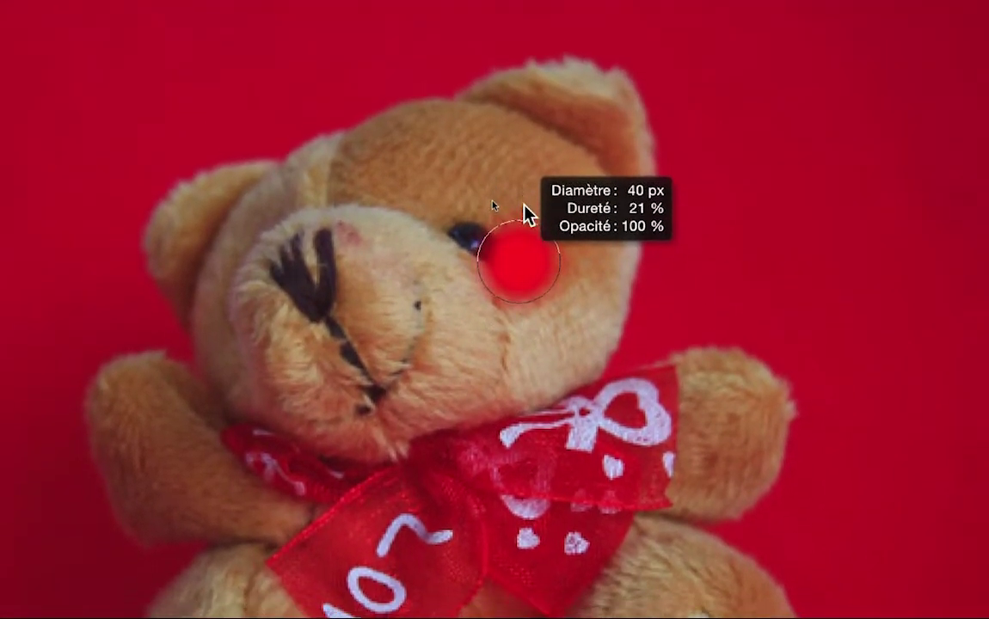
{"action": "mouse_move", "coordinate": [524, 207]}
{"action": "left_mouse_down"}
{"action": "mouse_move", "coordinate": [500, 192]}
{"action": "mouse_move", "coordinate": [503, 176]}
{"action": "mouse_move", "coordinate": [505, 207]}
{"action": "mouse_move", "coordinate": [504, 131]}
{"action": "mouse_move", "coordinate": [507, 346]}
{"action": "left_mouse_up"}
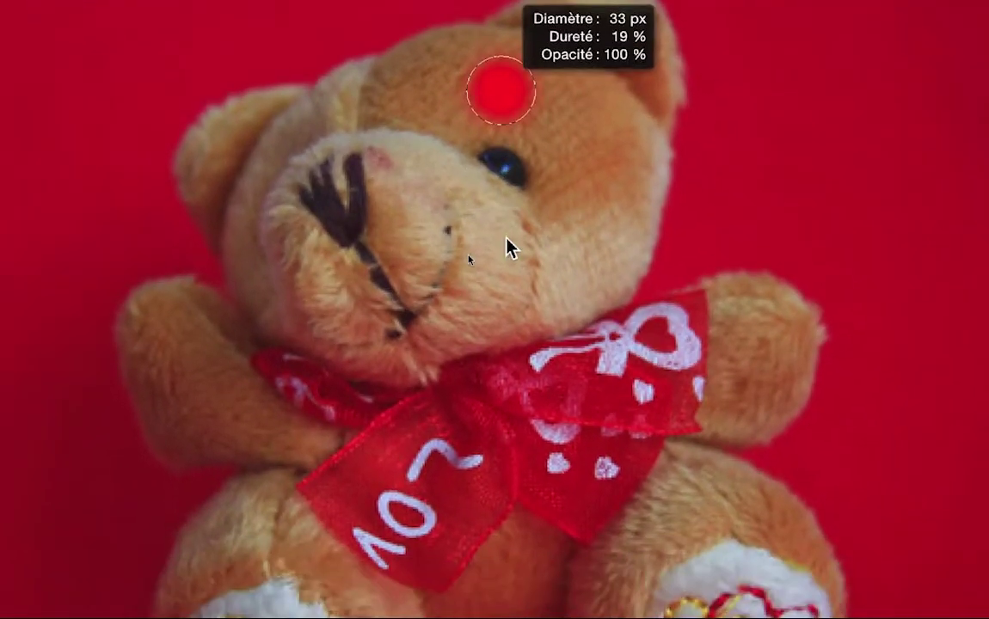
{"action": "left_click_drag", "start_coordinate": [507, 246], "coordinate": [516, 49]}
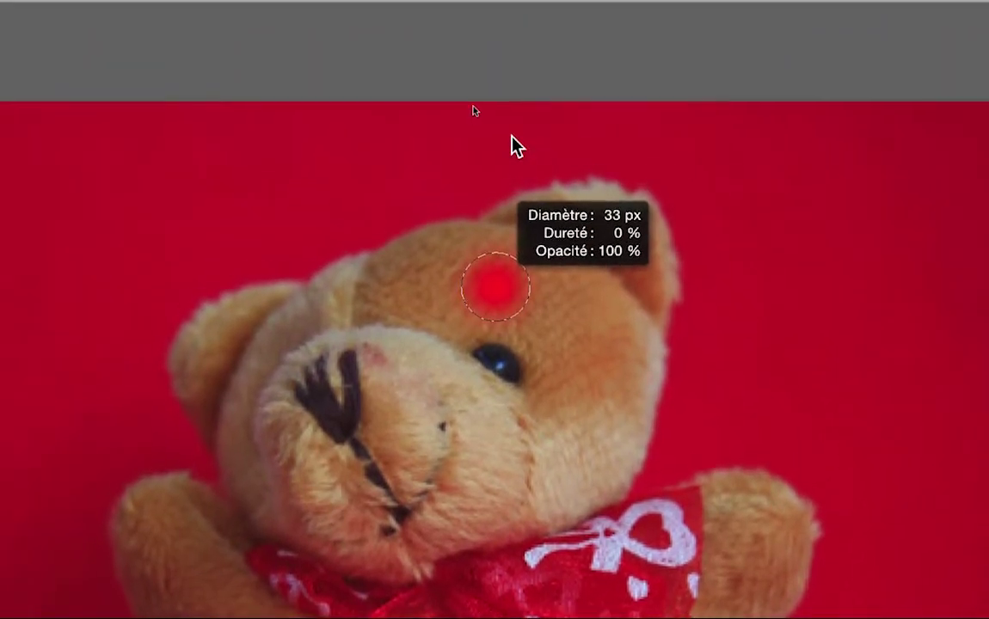
Fine-tune the brush diameter interactively over the teddy bear's head to 27 px.
{"action": "left_click_drag", "start_coordinate": [514, 146], "coordinate": [507, 147]}
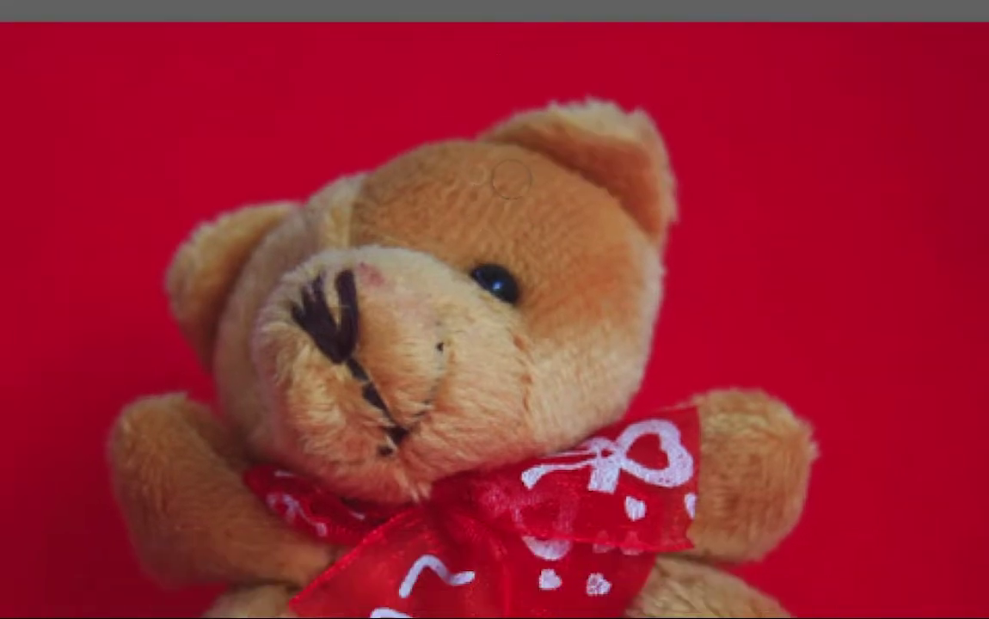
{"action": "left_click_drag", "start_coordinate": [532, 296], "coordinate": [548, 291]}
{"action": "mouse_move", "coordinate": [516, 185]}
{"action": "left_mouse_down"}
{"action": "mouse_move", "coordinate": [514, 195]}
{"action": "mouse_move", "coordinate": [517, 187]}
{"action": "left_mouse_up"}
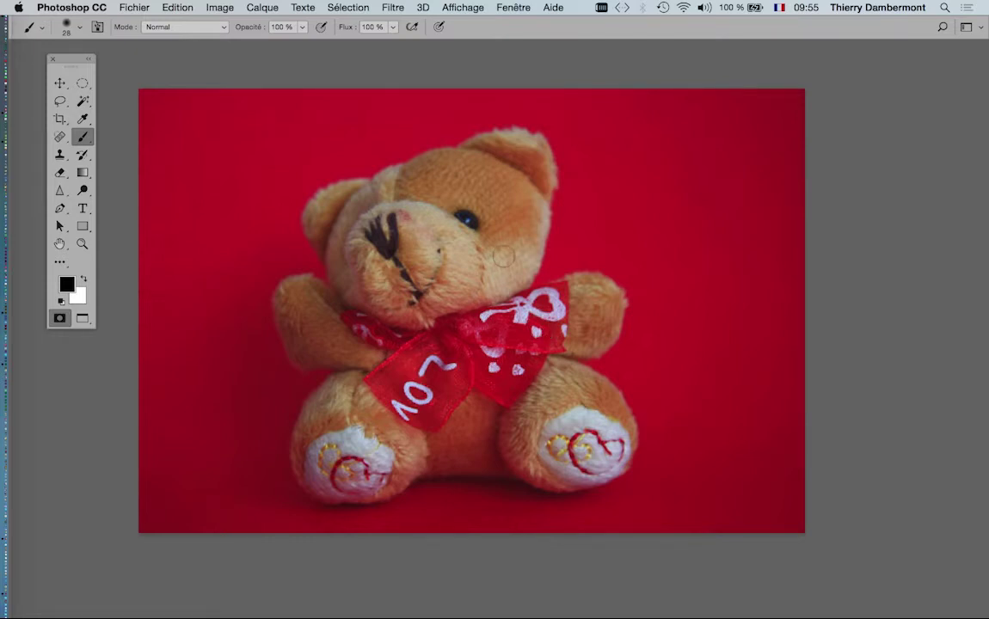
{"action": "mouse_move", "coordinate": [515, 211]}
{"action": "left_mouse_down"}
{"action": "mouse_move", "coordinate": [739, 214]}
{"action": "mouse_move", "coordinate": [516, 211]}
{"action": "left_mouse_up"}
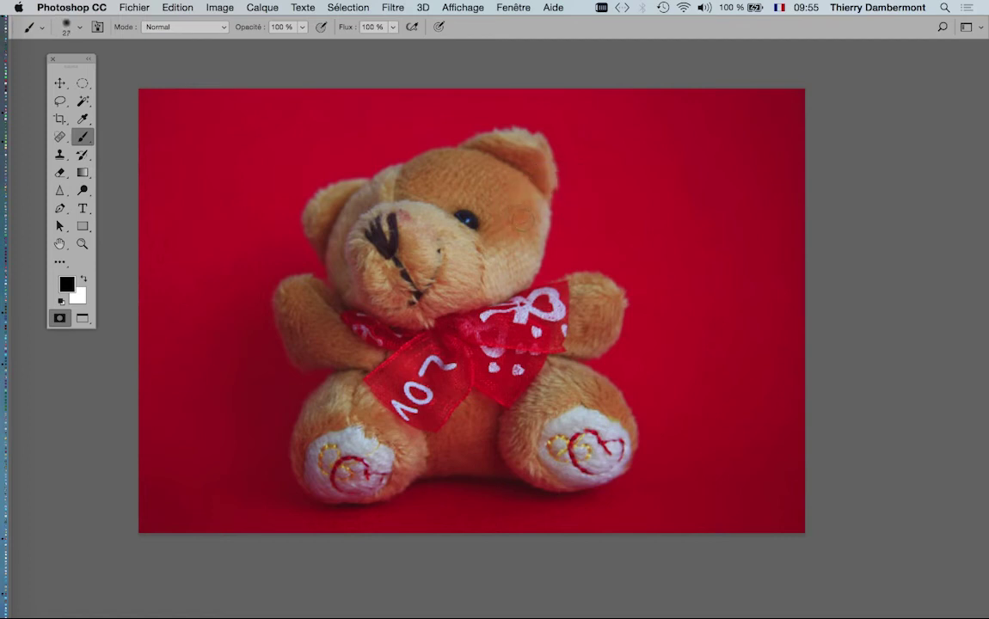